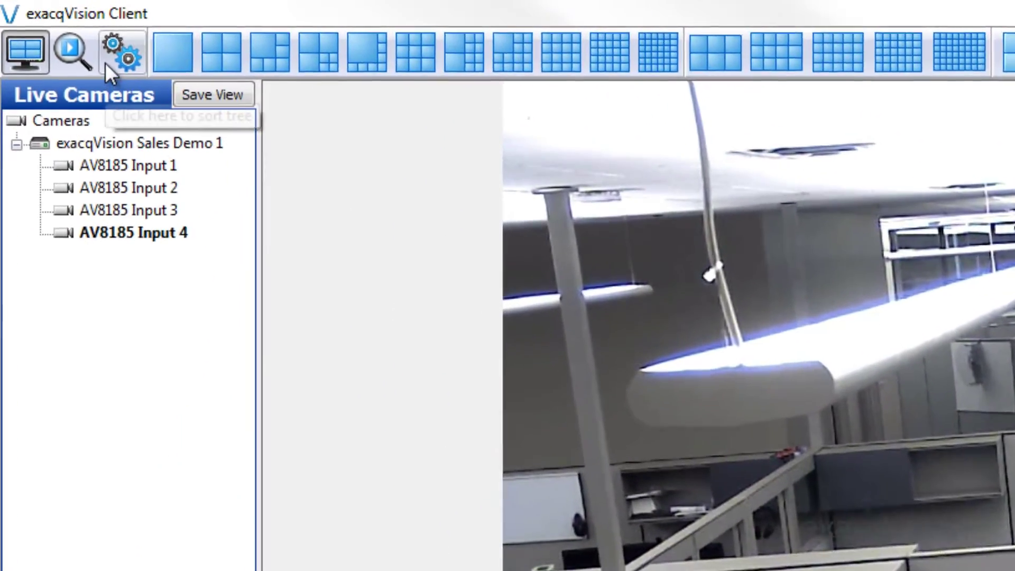
Go to Configuration and select Users under the exacqVision Sales Demo 1 server
click(112, 48)
click(20, 265)
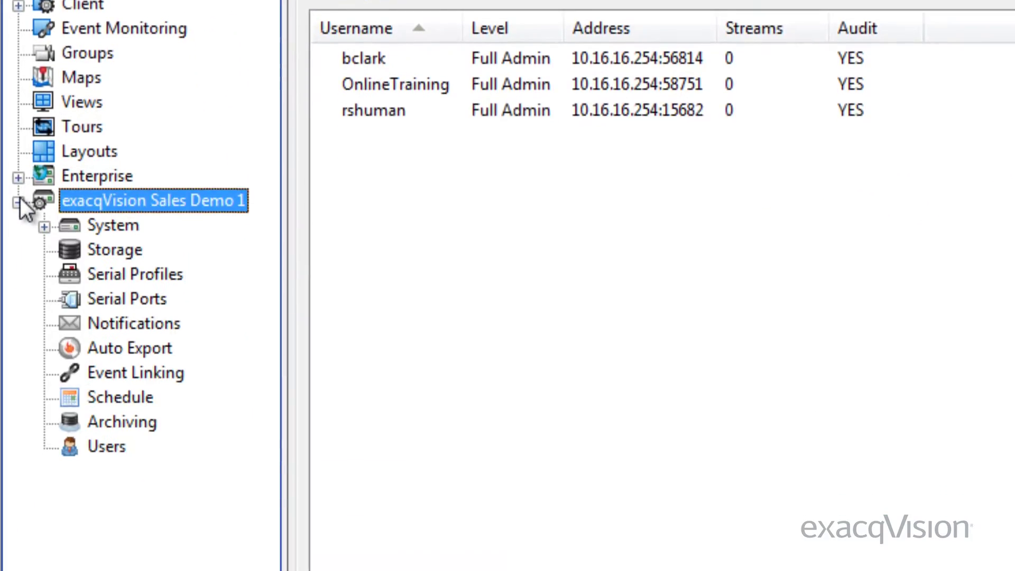
click(110, 305)
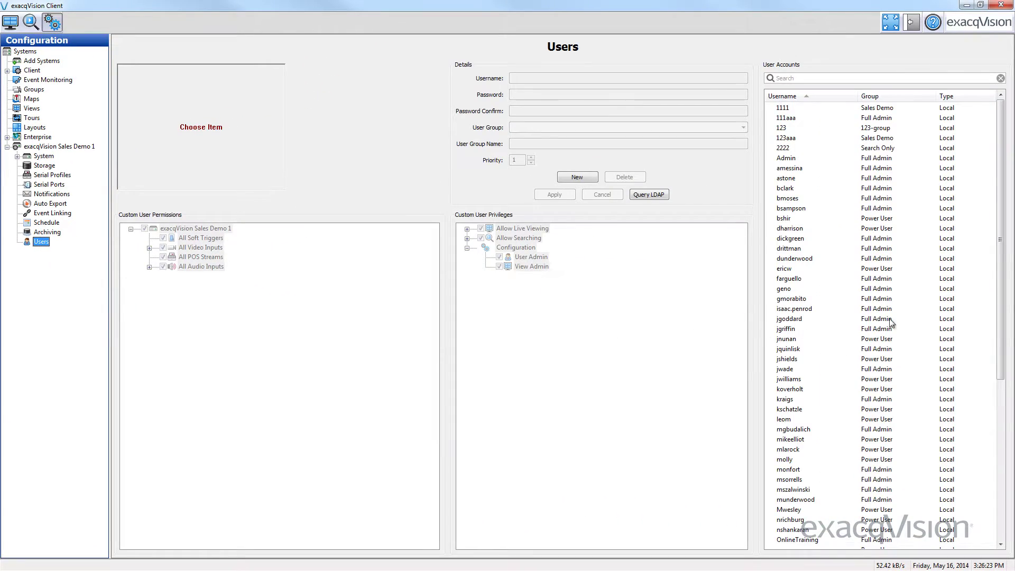
scroll(1004, 325, down, 2)
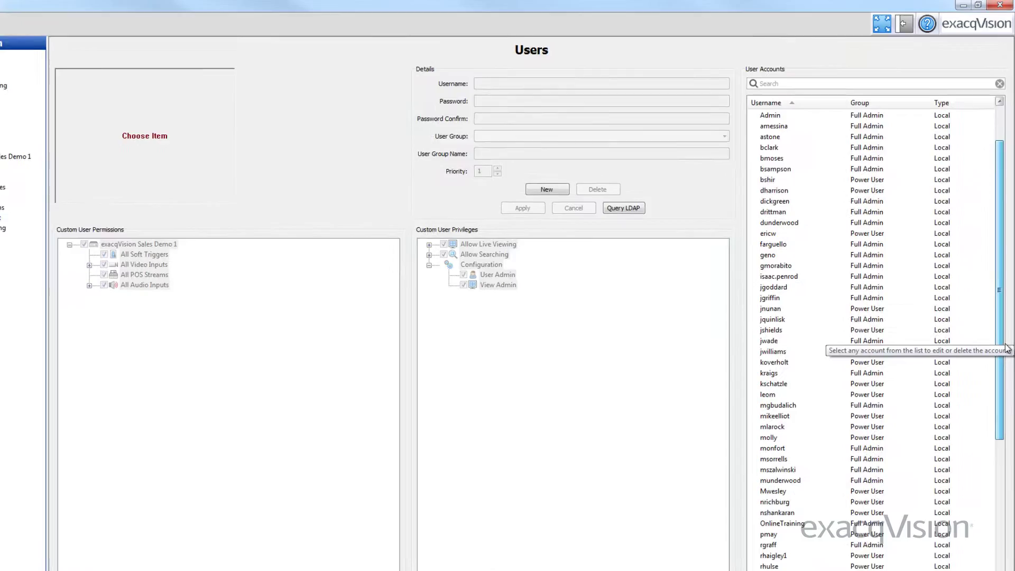
scroll(1006, 350, up, 2)
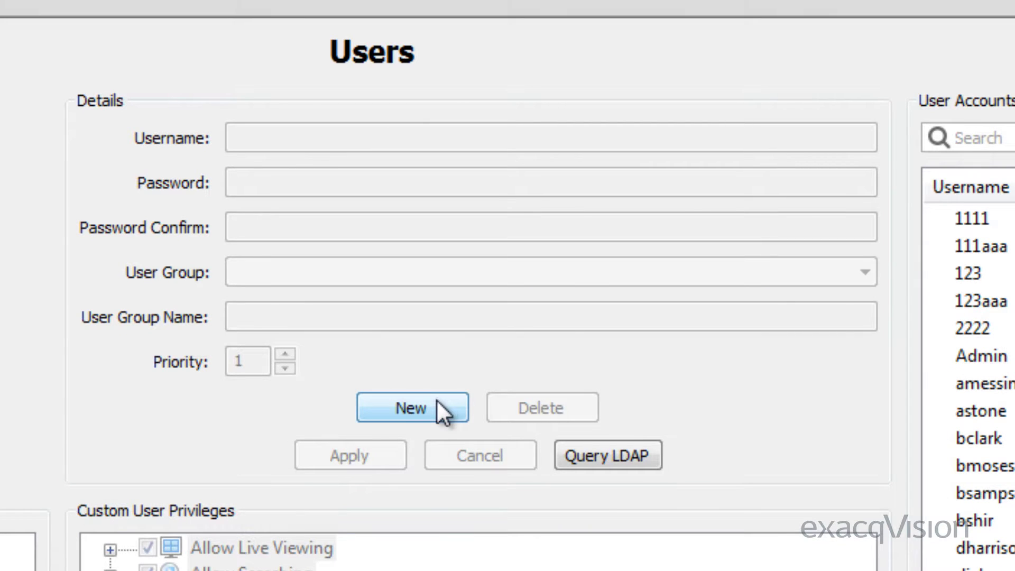
click(437, 399)
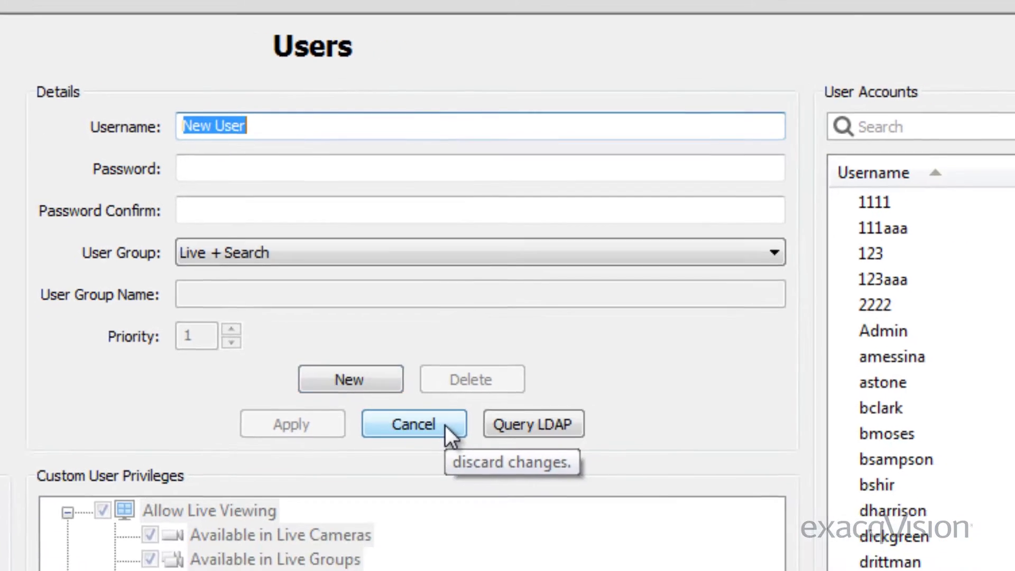
click(508, 456)
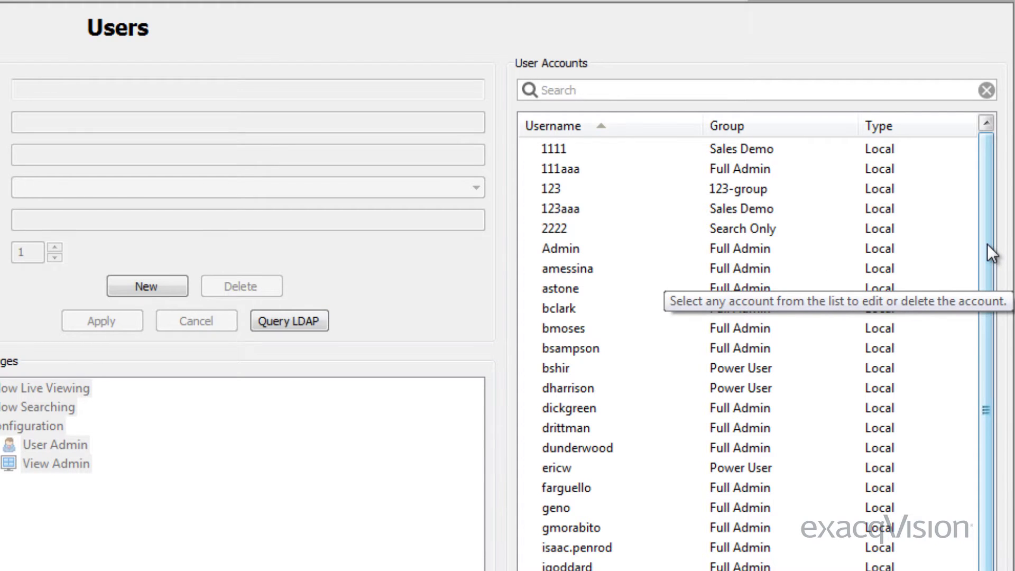
drag(987, 243, 988, 264)
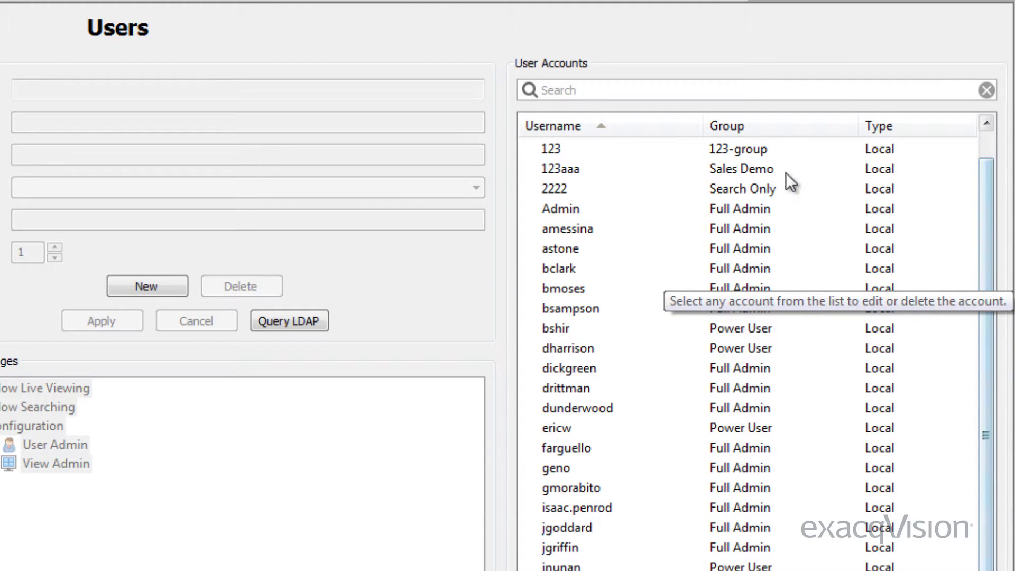
Load account 123aaa, re-enter its password and assign it to the Search Only group
click(741, 172)
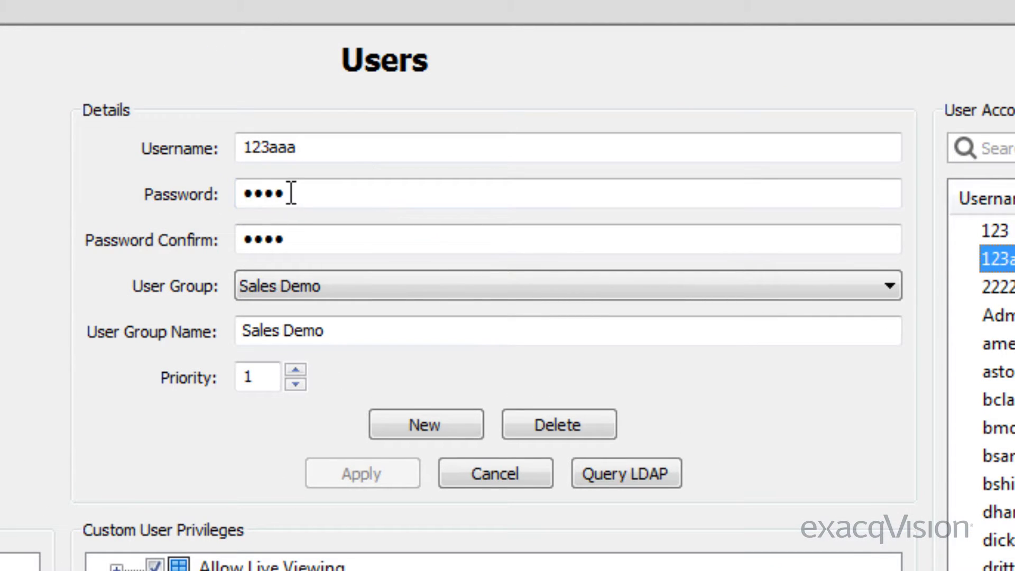
double_click(291, 194)
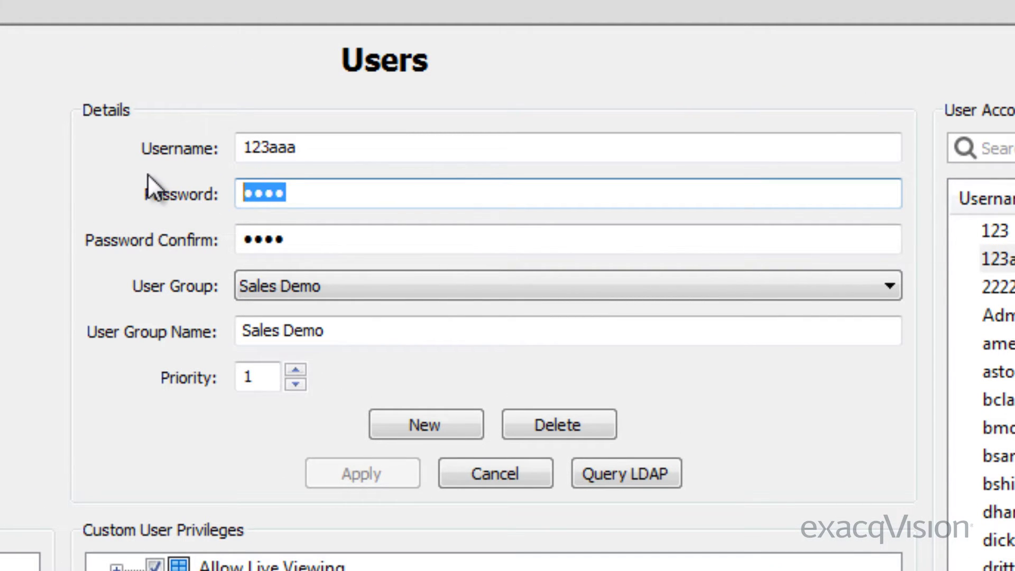
key(Tab)
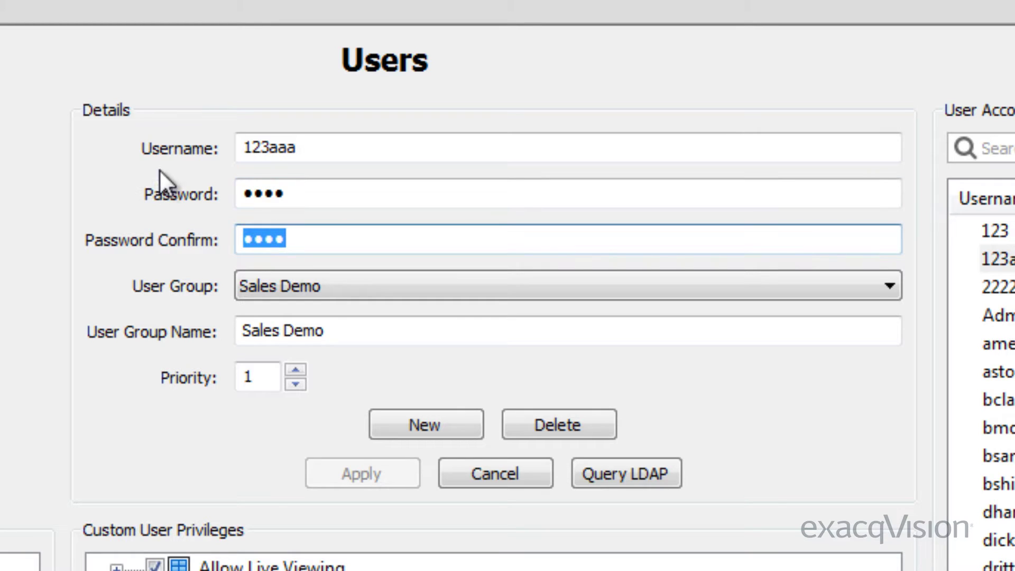
click(307, 286)
click(307, 370)
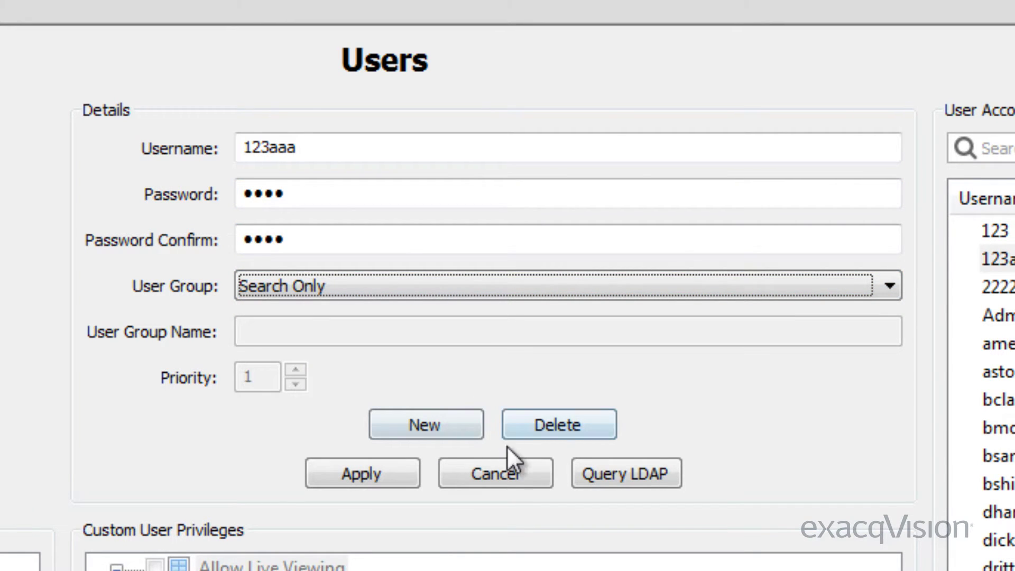
Delete the 123aaa account and confirm the deletion
click(525, 434)
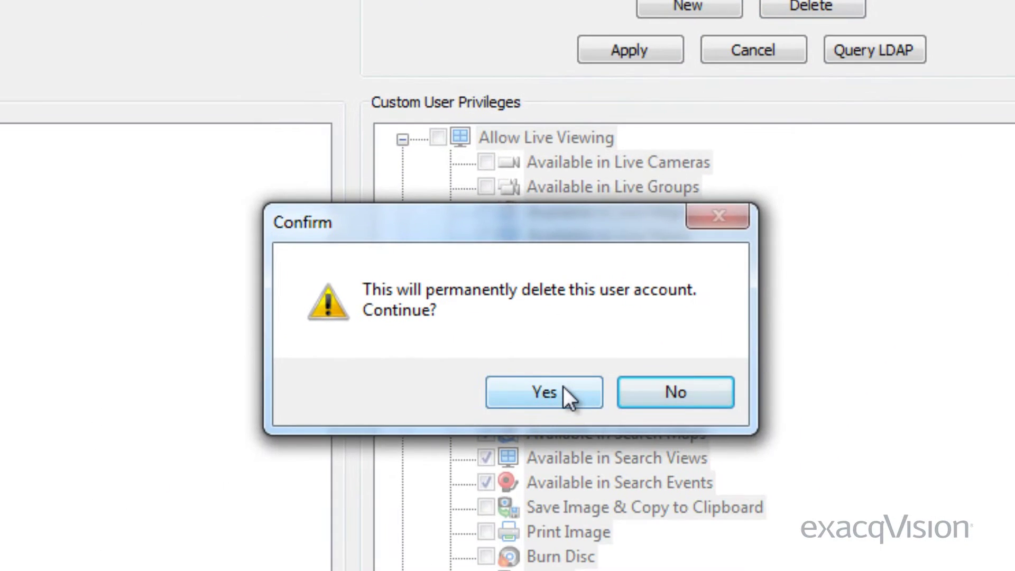
click(563, 386)
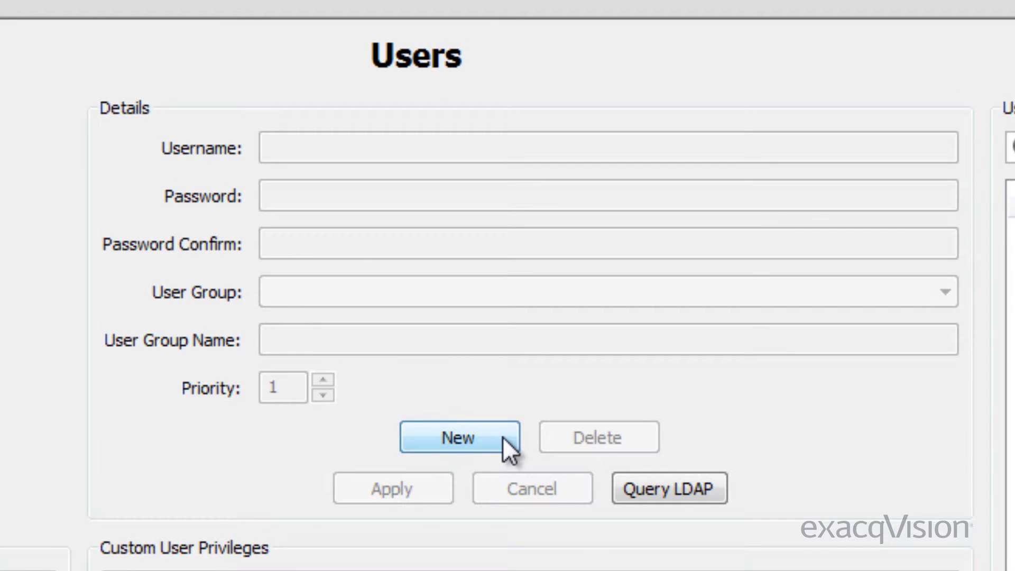
Create a new user named aaaa123 with its password entered and confirmed
click(502, 436)
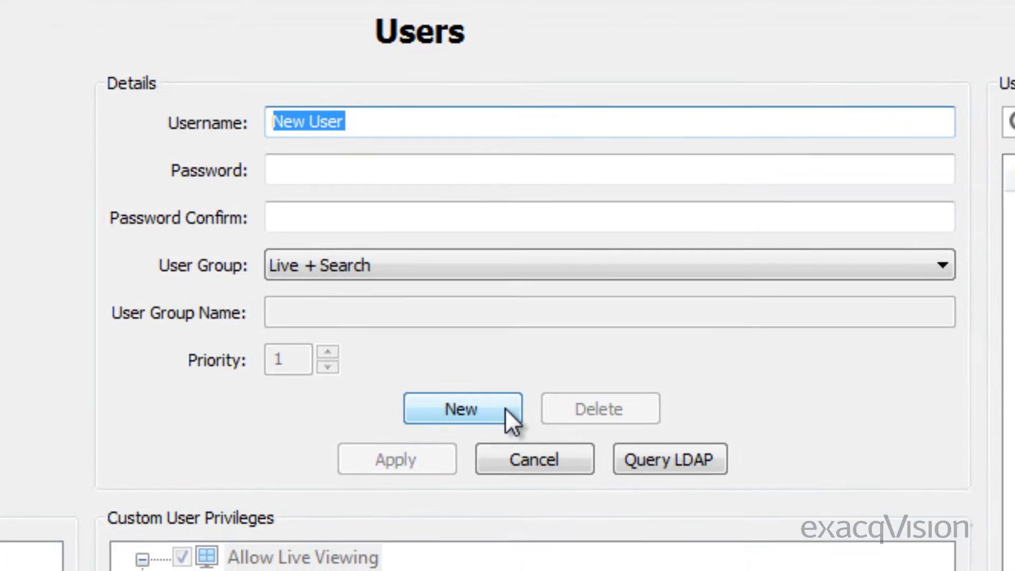
text(aaa)
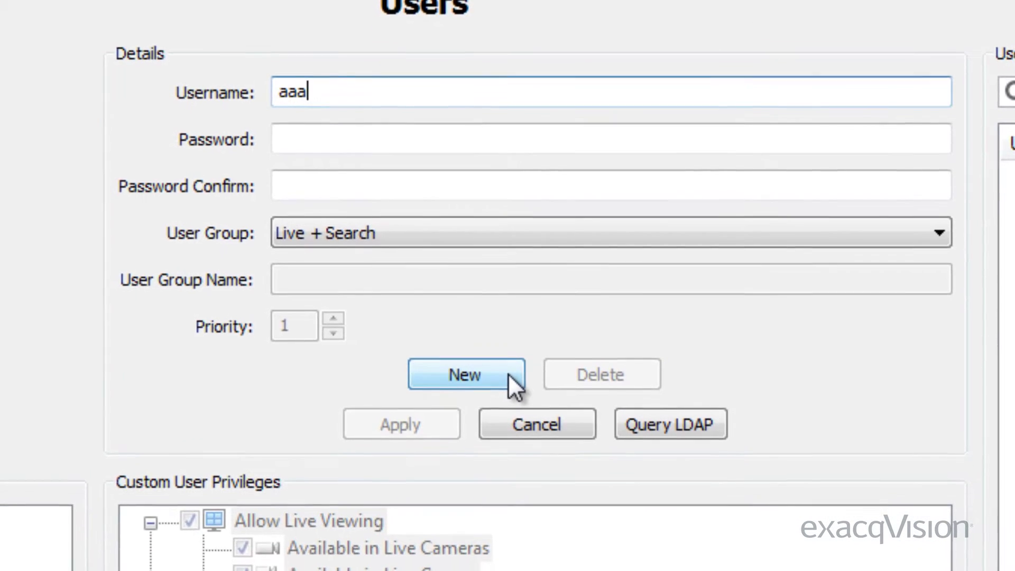
text(a1)
text(23)
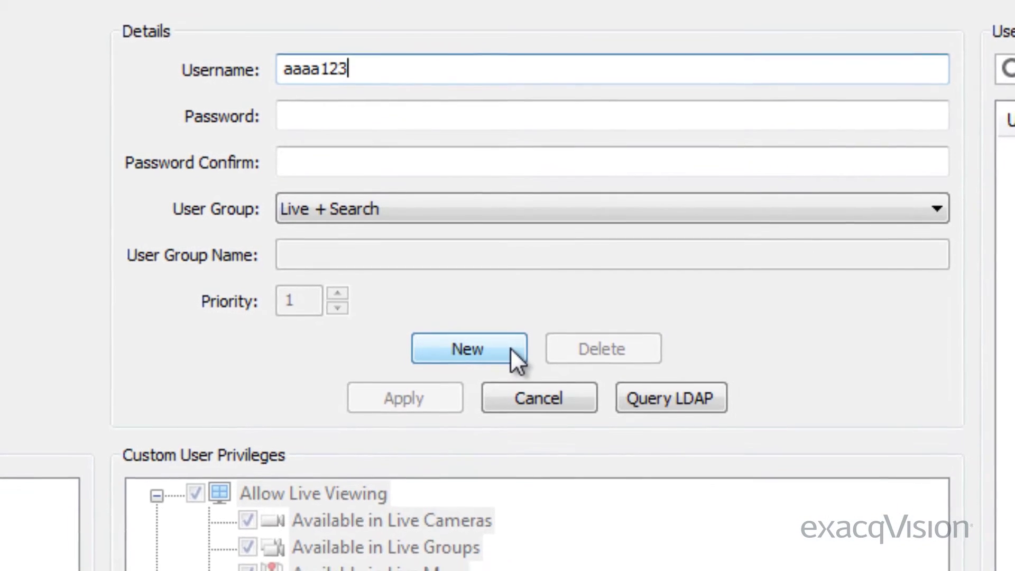
key(Tab)
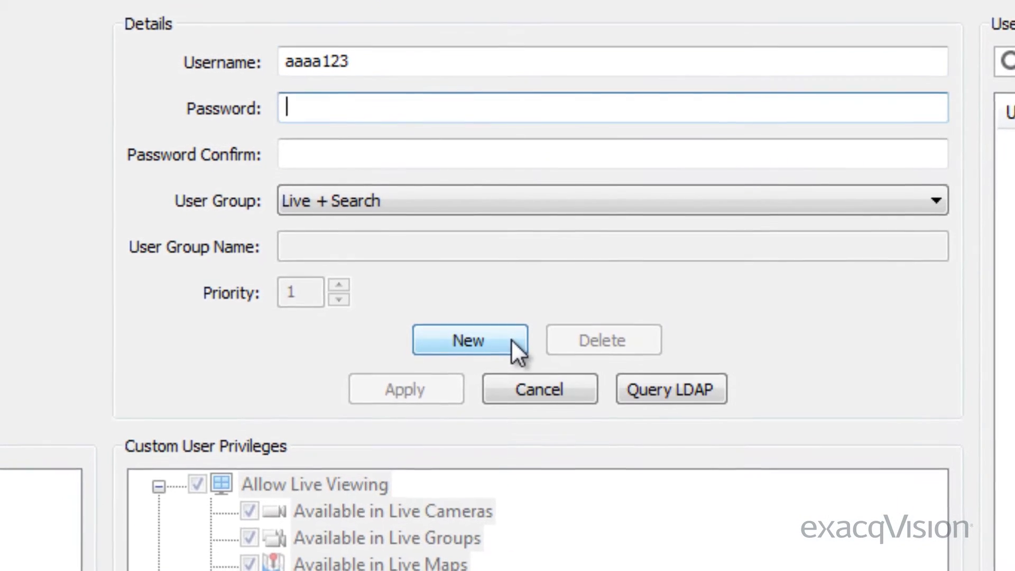
key(Tab)
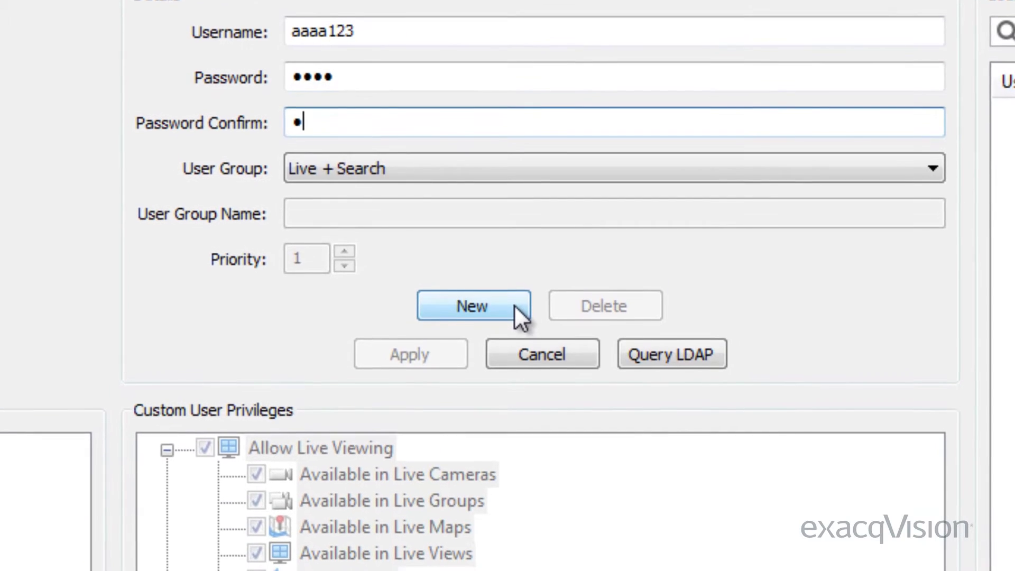
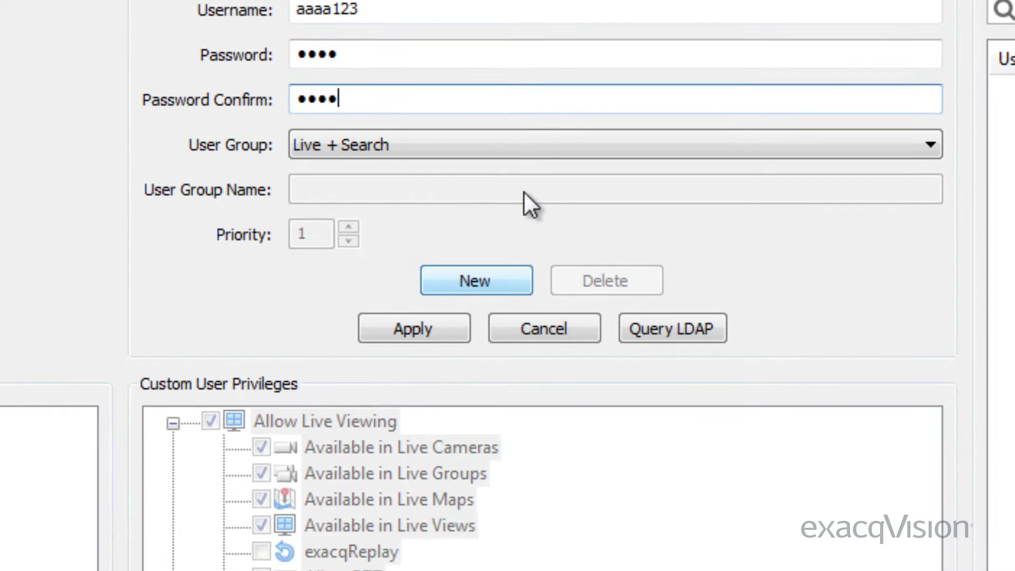
click(548, 141)
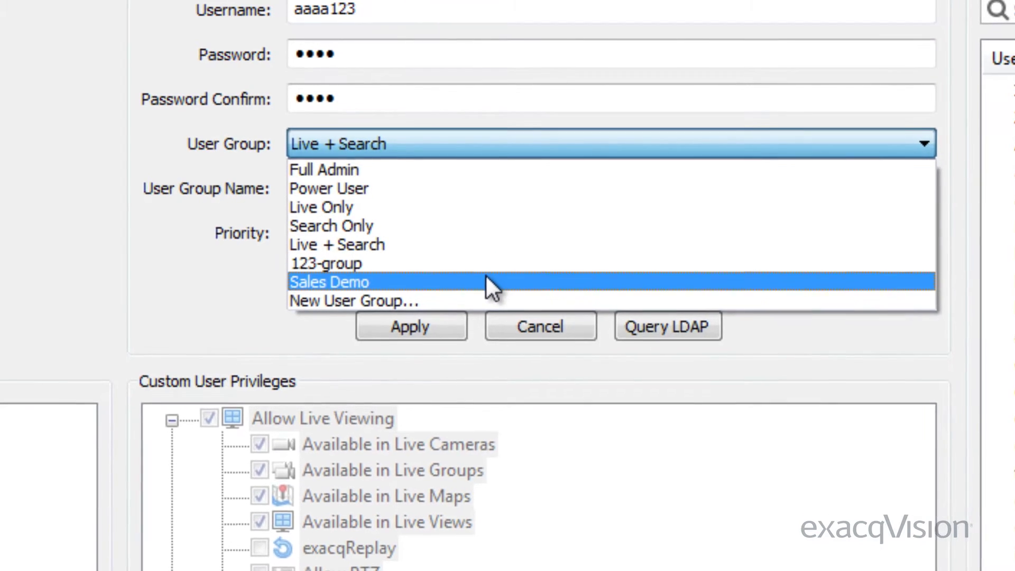
Assign aaaa123 to the Sales Demo group and raise the priority to 10
click(482, 280)
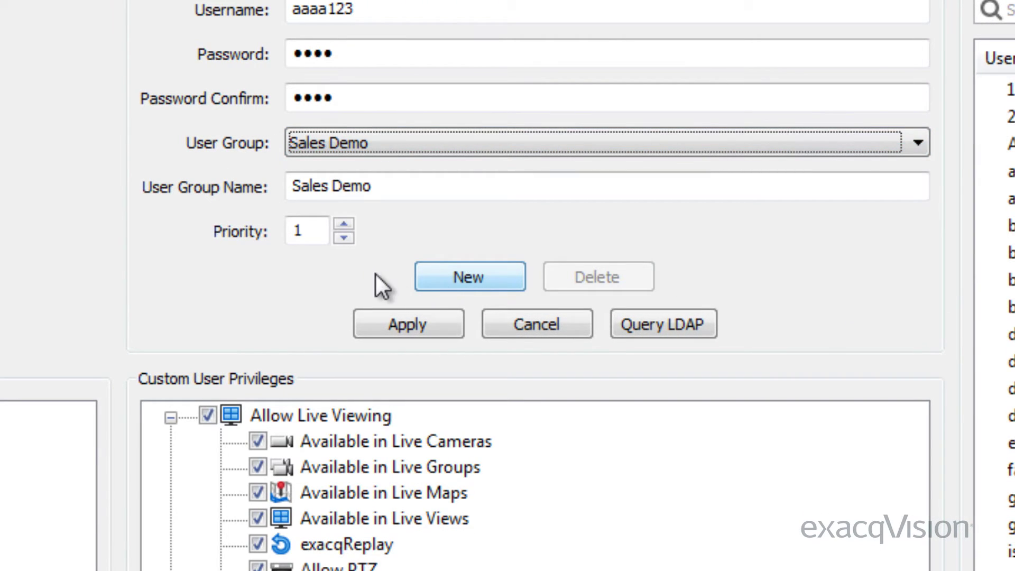
click(343, 227)
click(342, 225)
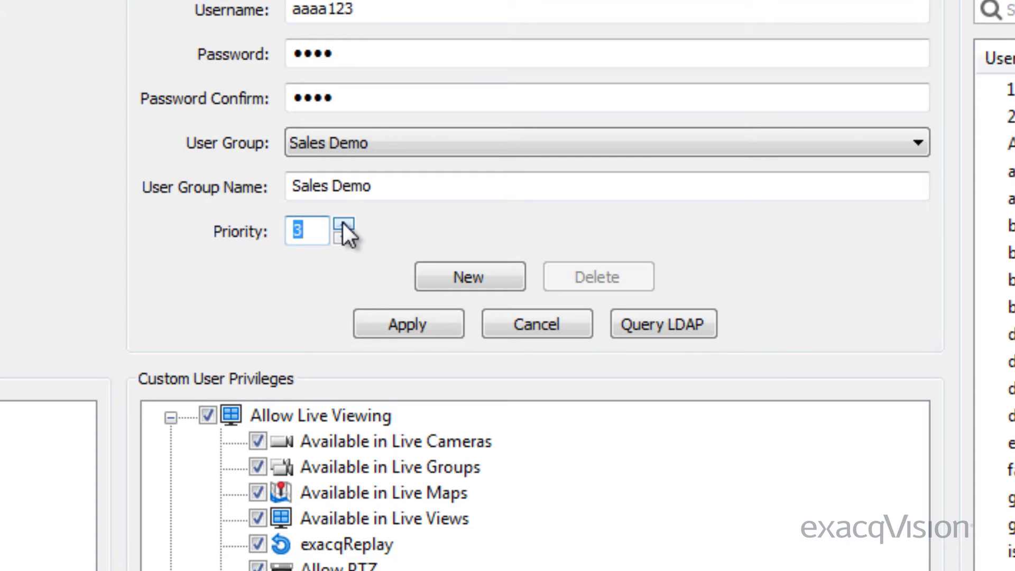
click(343, 224)
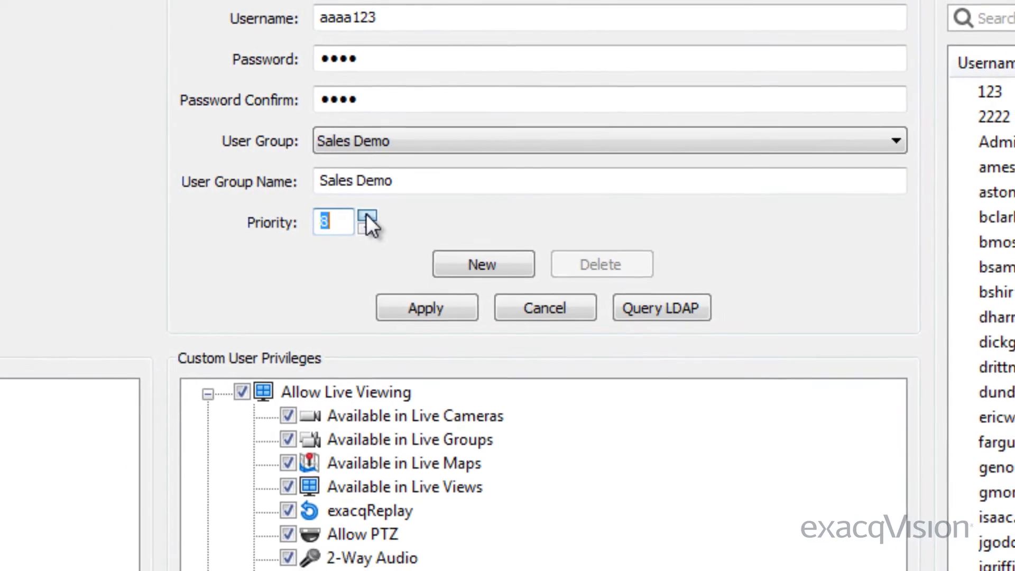
click(366, 213)
click(366, 214)
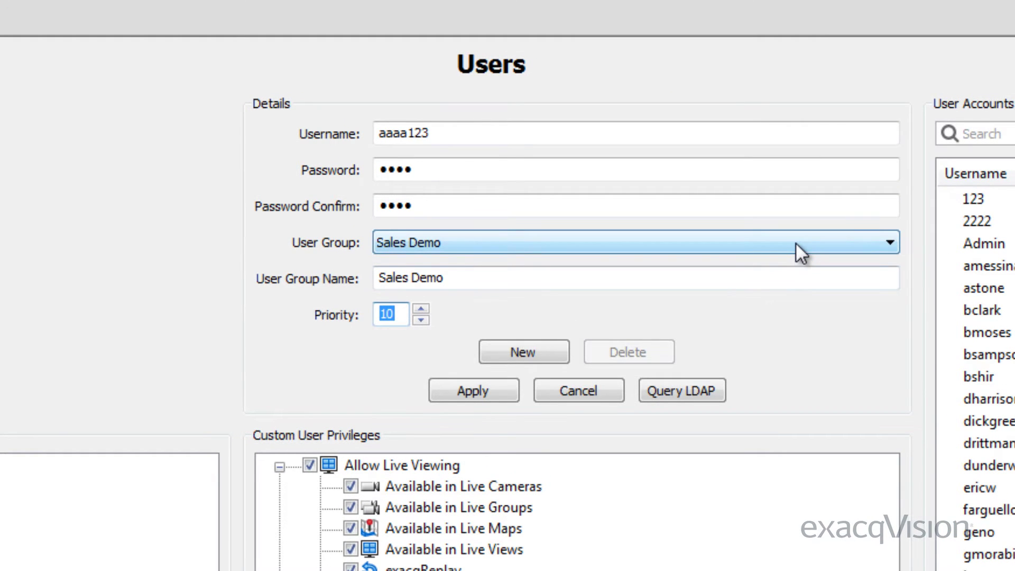
Create a new user group named My Custom User Group and expand Allow Live Viewing
click(796, 243)
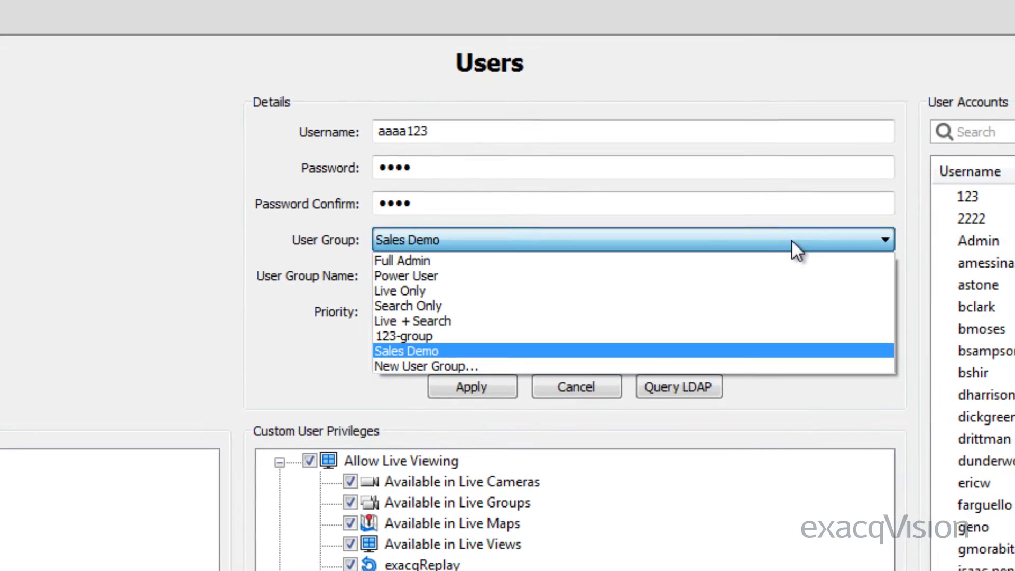
click(717, 350)
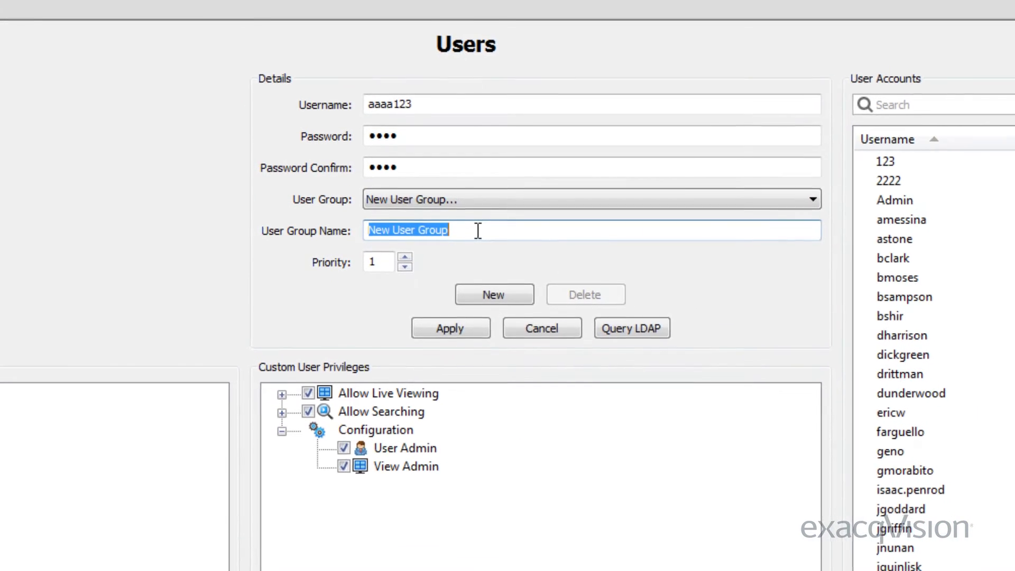
text(My Custom User Group)
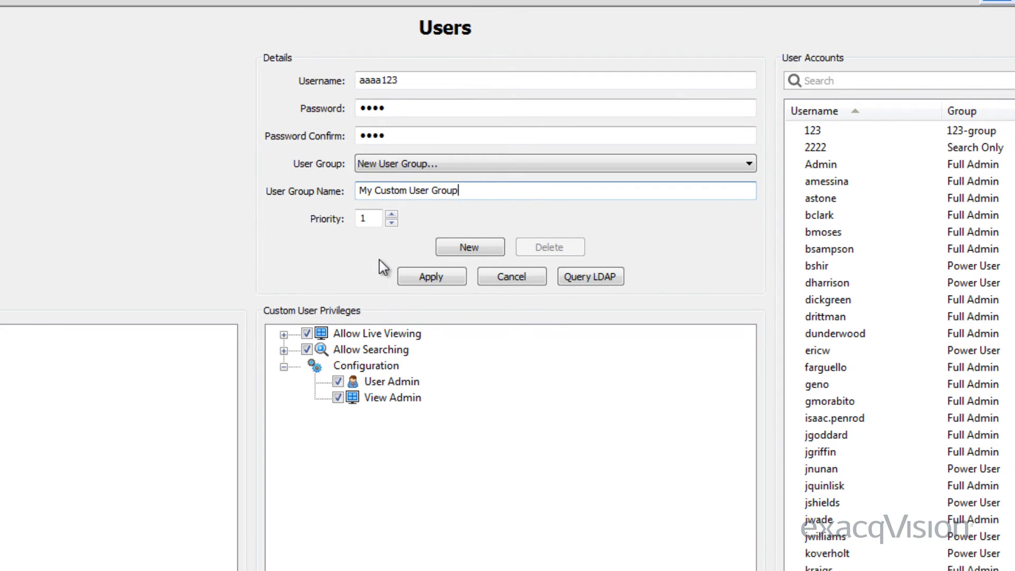
click(284, 334)
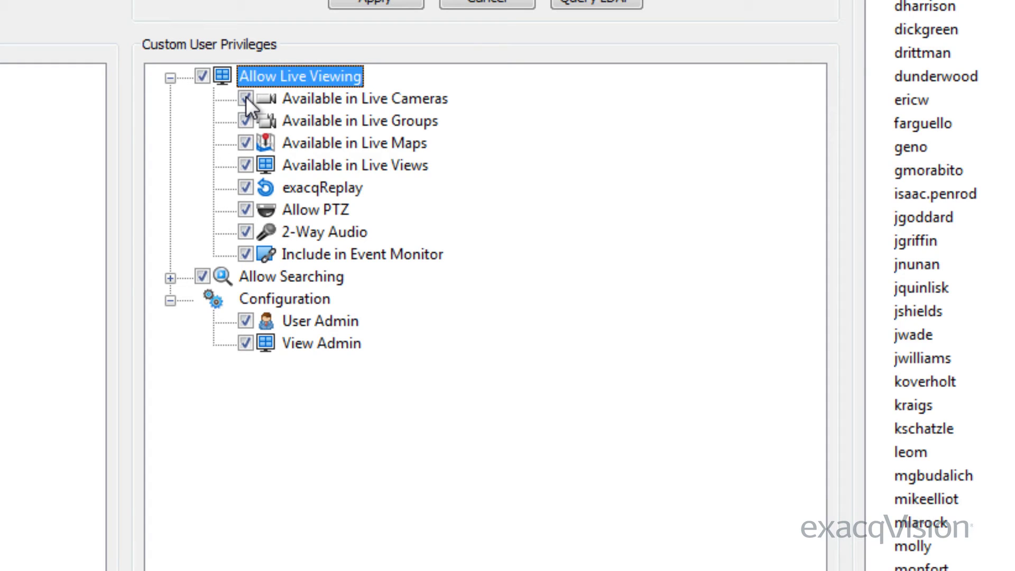
Review the live-viewing and exacqReplay privileges and expand Allow Searching
click(246, 99)
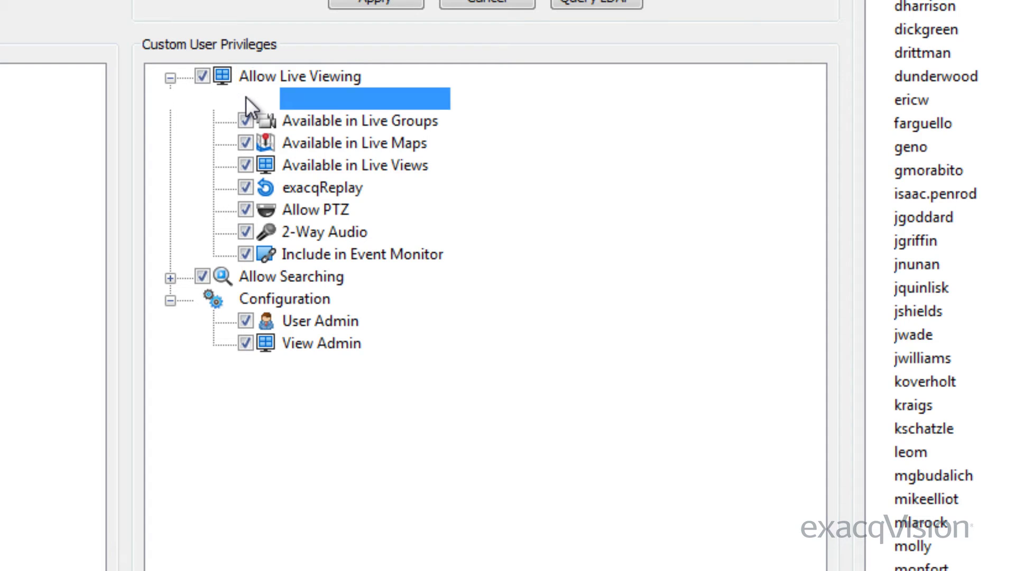
click(246, 102)
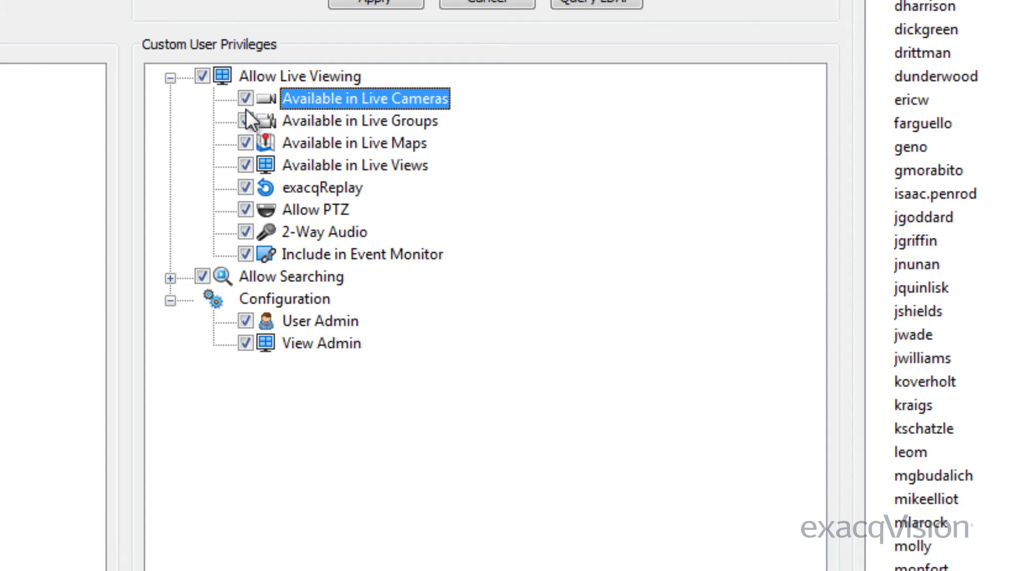
click(246, 189)
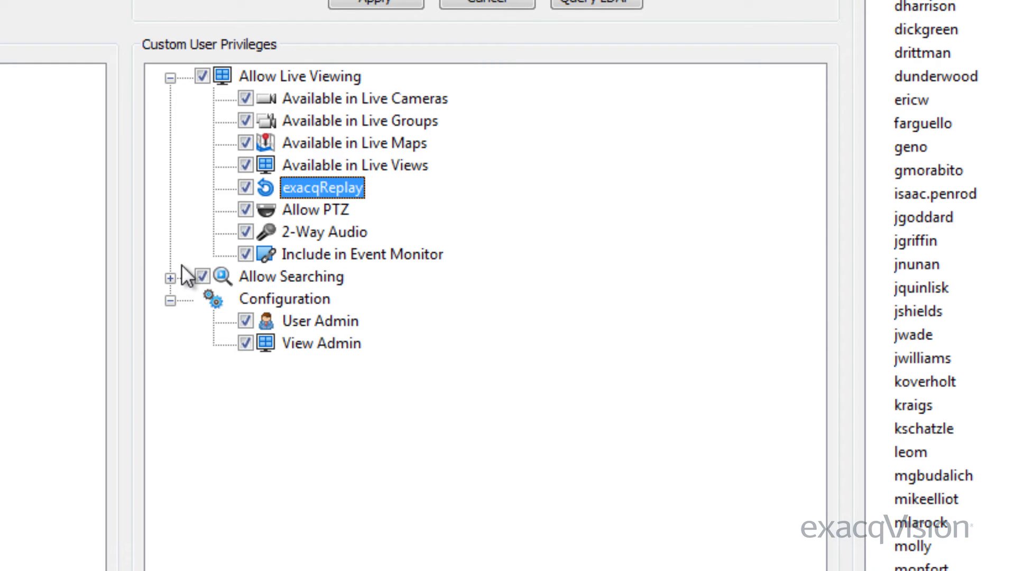
click(170, 277)
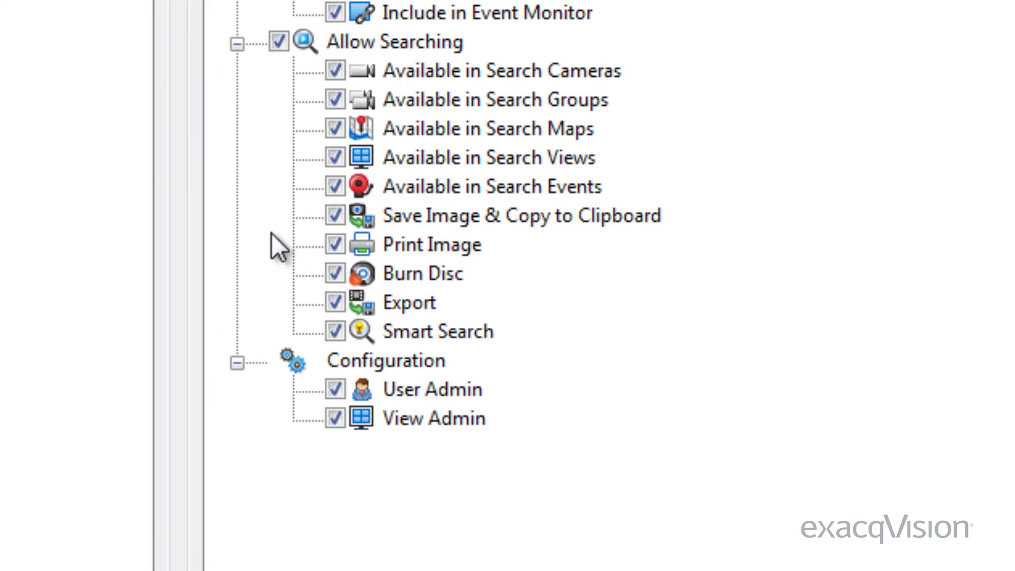
Remove the User Admin and View Admin configuration privileges from the group
click(337, 389)
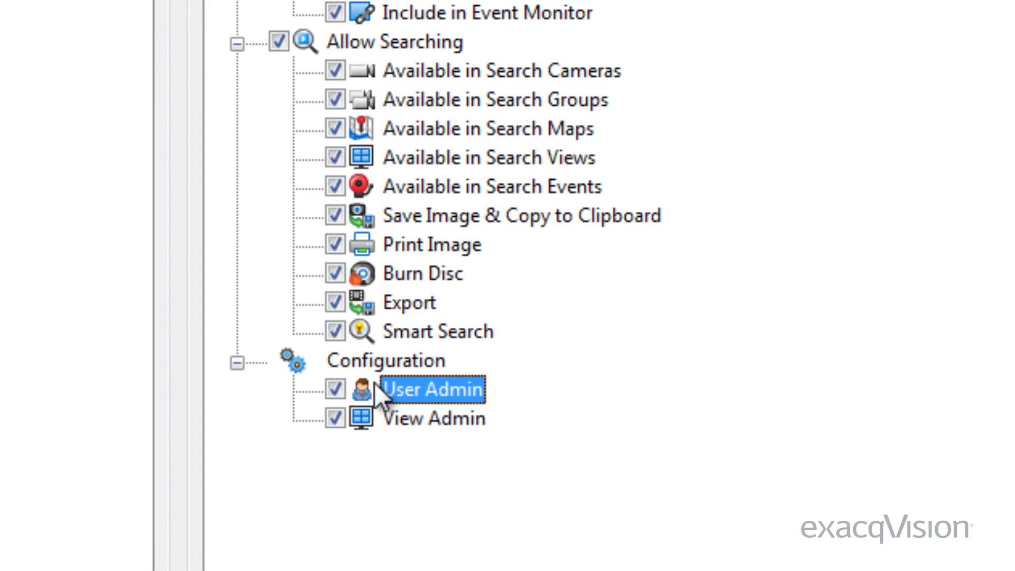
click(334, 419)
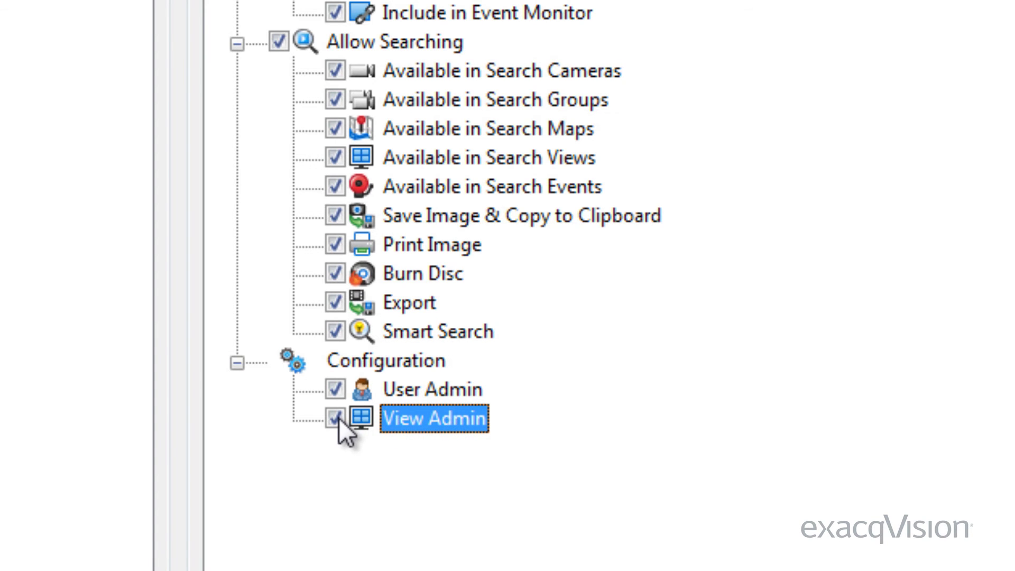
click(334, 418)
click(336, 389)
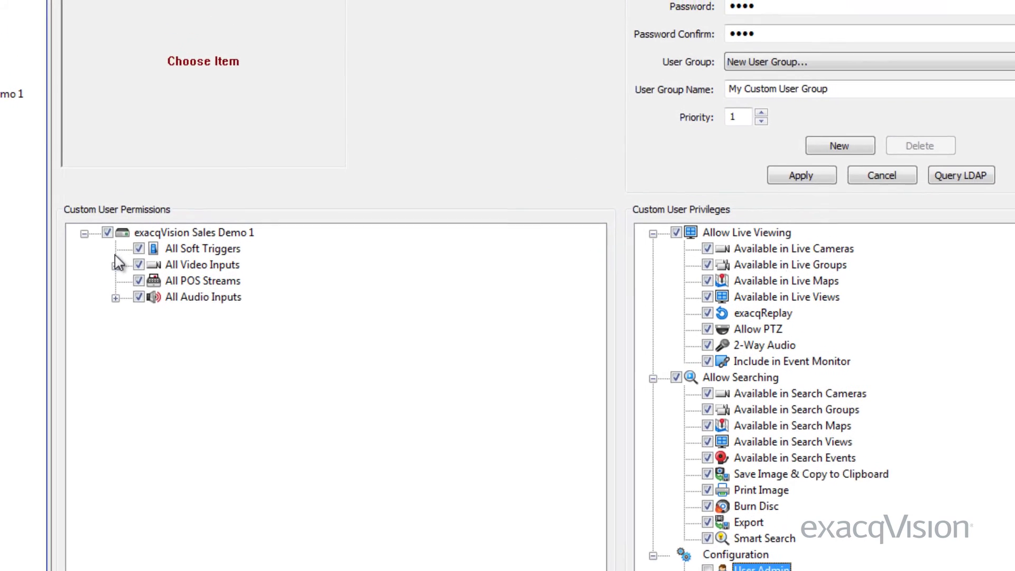
Revoke access to cameras AV8185 Input 1 and Input 4 and the WV-SF342 audio input
click(115, 264)
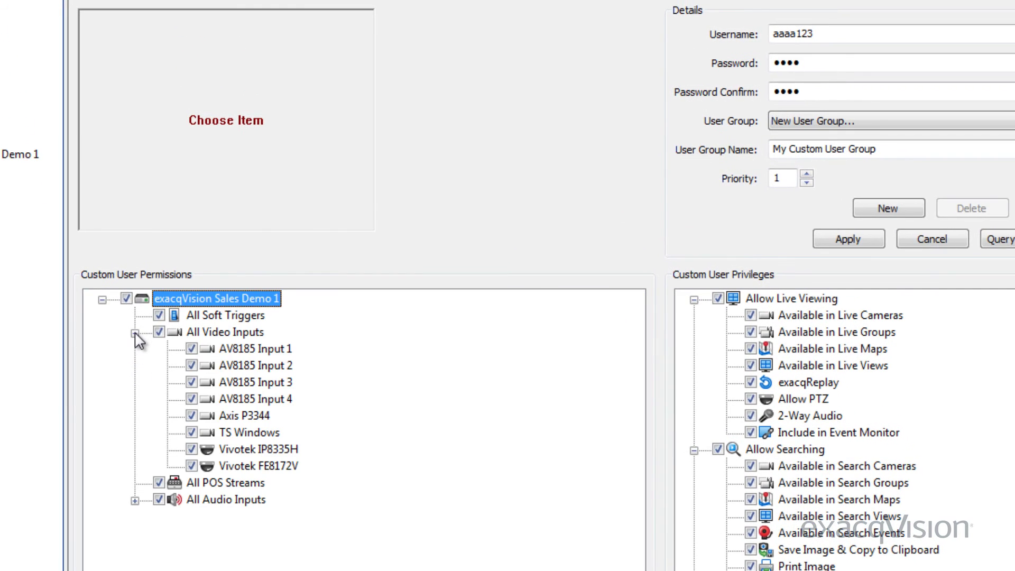
click(190, 348)
click(192, 399)
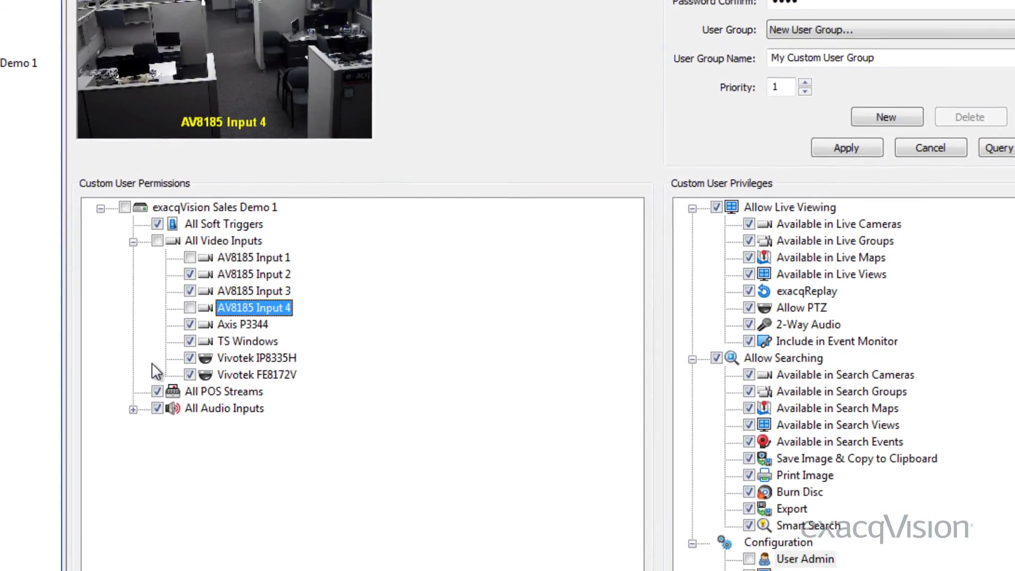
click(132, 352)
click(188, 293)
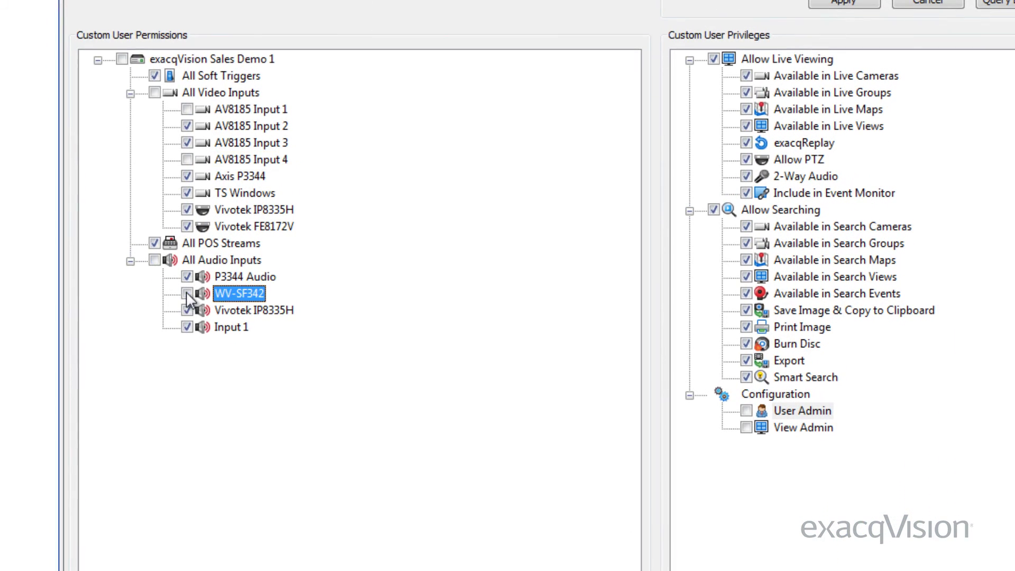
click(188, 327)
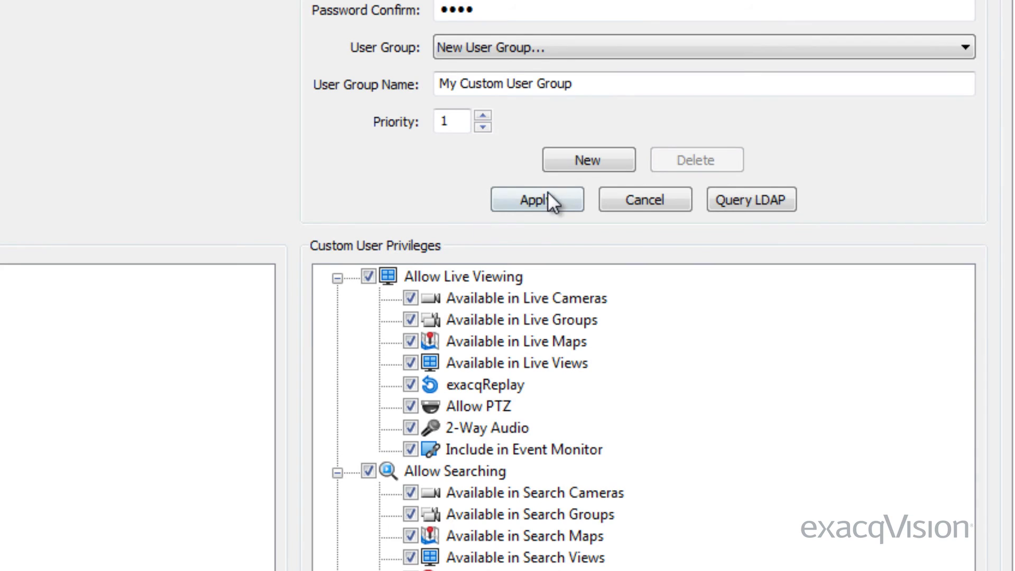
click(547, 194)
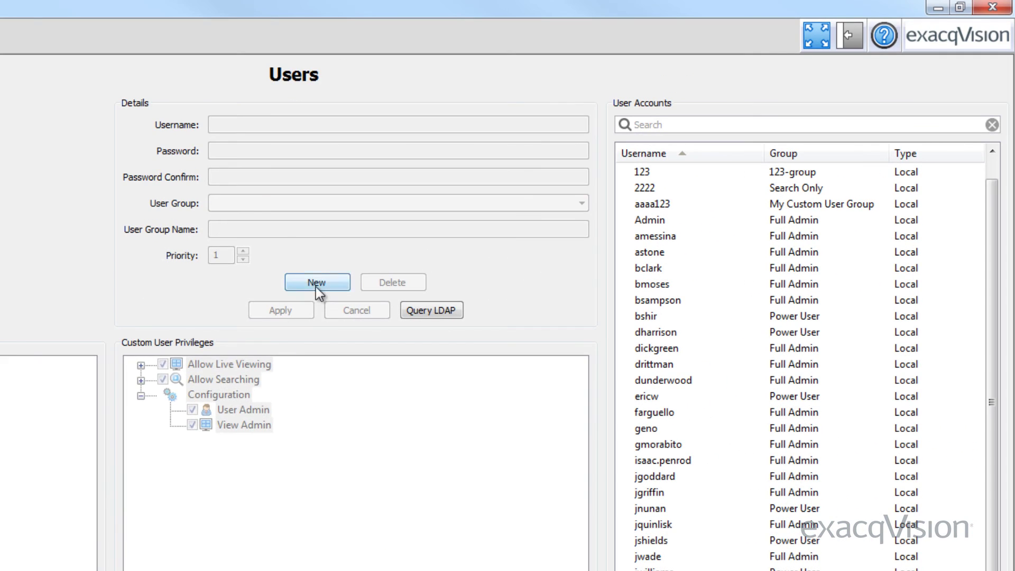
click(316, 282)
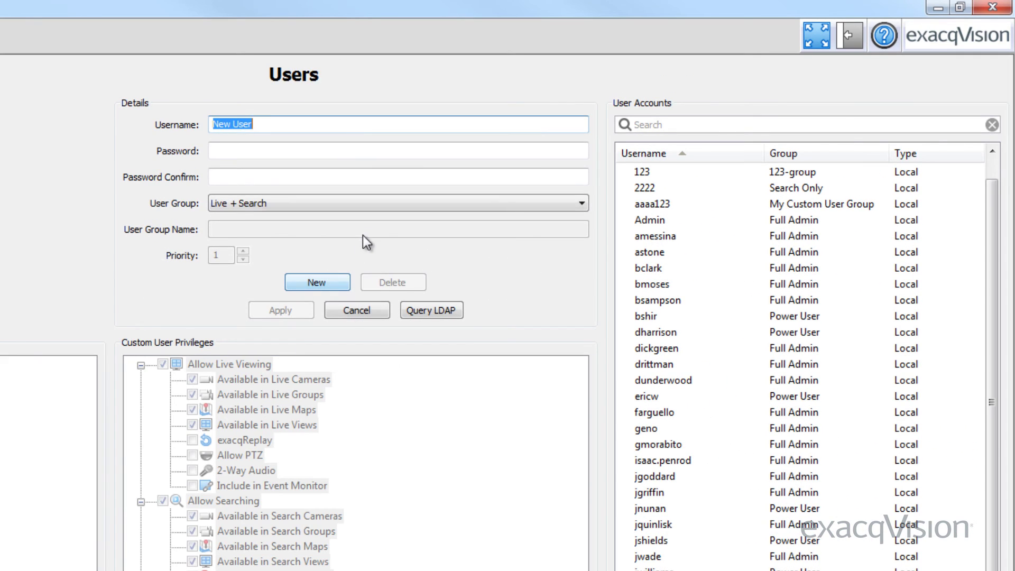
click(404, 203)
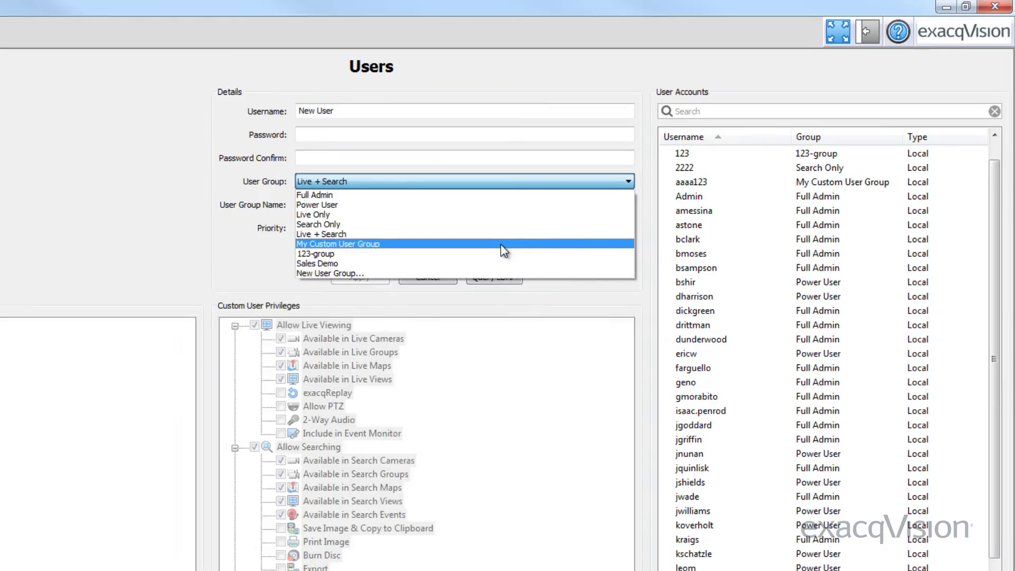
click(501, 245)
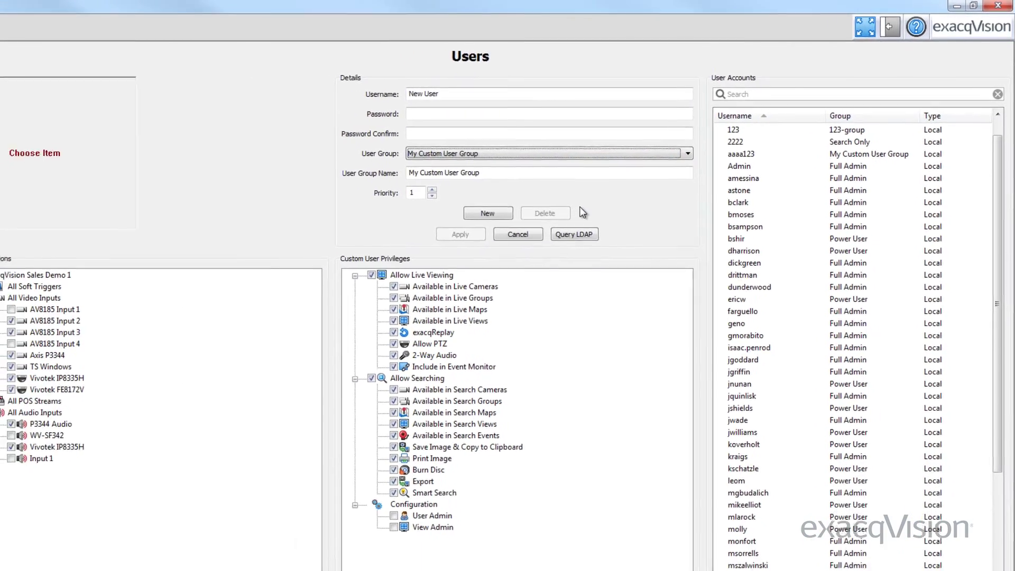